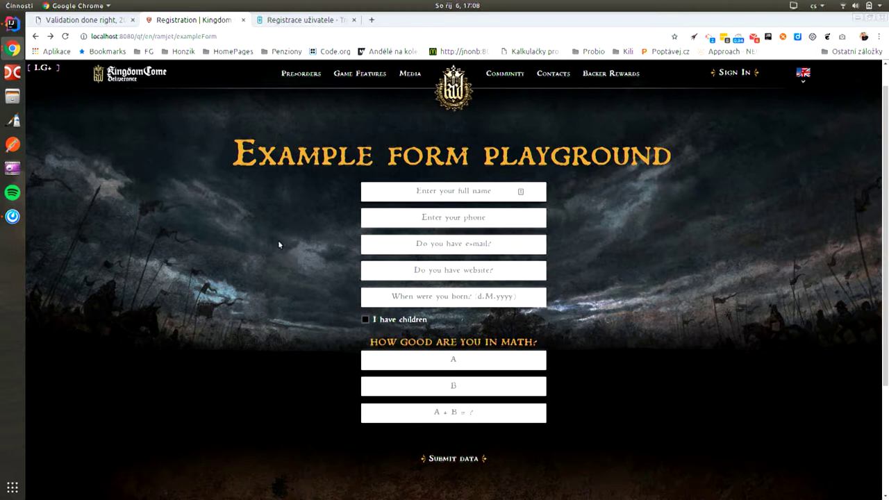
Step: Leave the full-name field blank so the form flags it as required
{"action": "left_click", "coordinate": [465, 195]}
{"action": "left_click", "coordinate": [372, 295]}
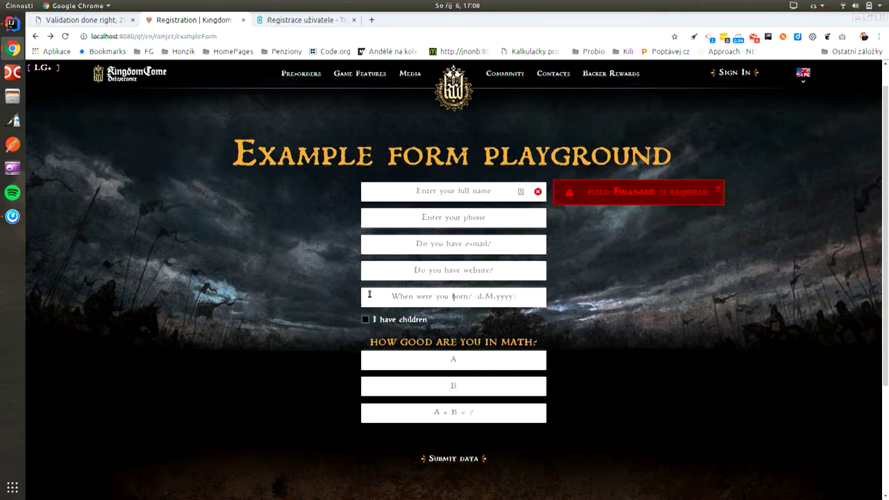
{"action": "left_click", "coordinate": [446, 194]}
Step: Enter a phone number, which the form notes will use the Czechia calling code
{"action": "left_click", "coordinate": [490, 218]}
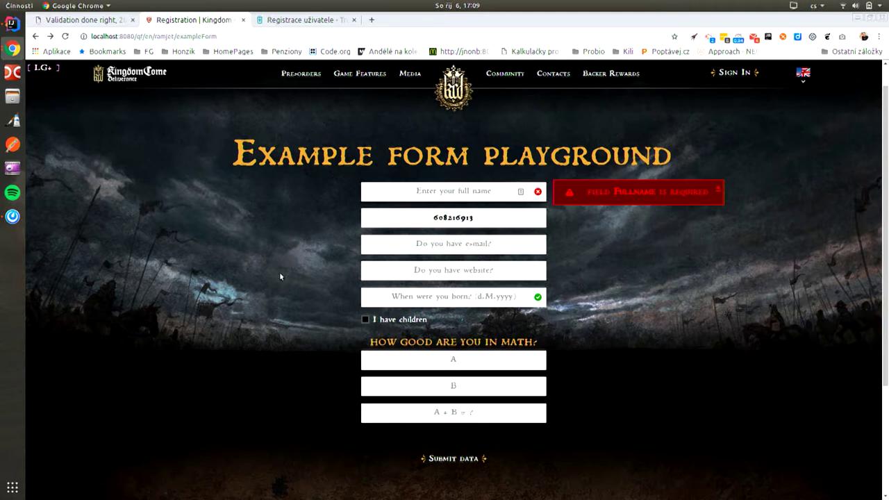
{"action": "left_click", "coordinate": [272, 277]}
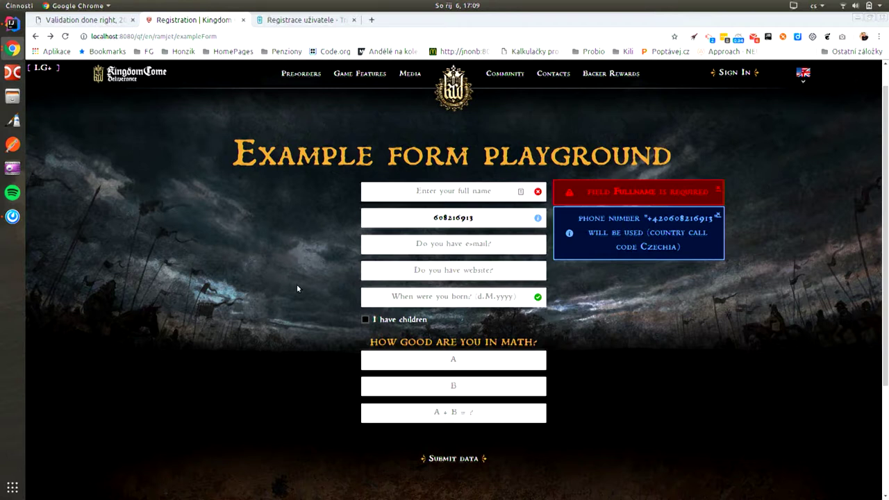
Step: Type a test e-mail address into the e-mail field, then return to the form window
{"action": "left_click", "coordinate": [455, 245]}
{"action": "type", "text": "ssdfd@fd.cz"}
{"action": "key", "text": "super"}
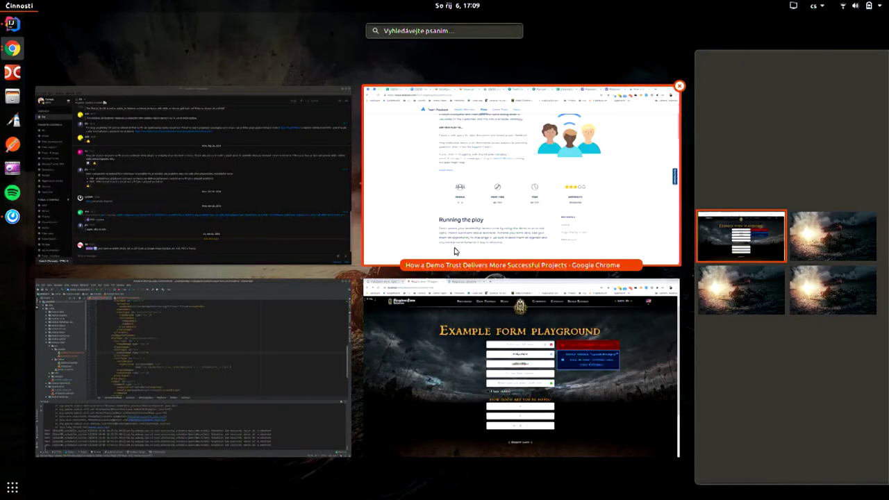
{"action": "left_click", "coordinate": [442, 401]}
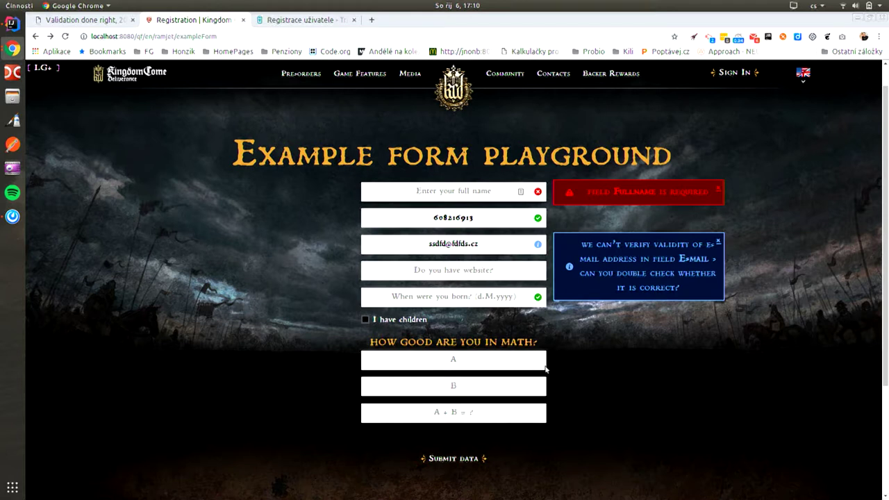
{"action": "type", "text": "fg.cz"}
{"action": "left_click", "coordinate": [303, 274]}
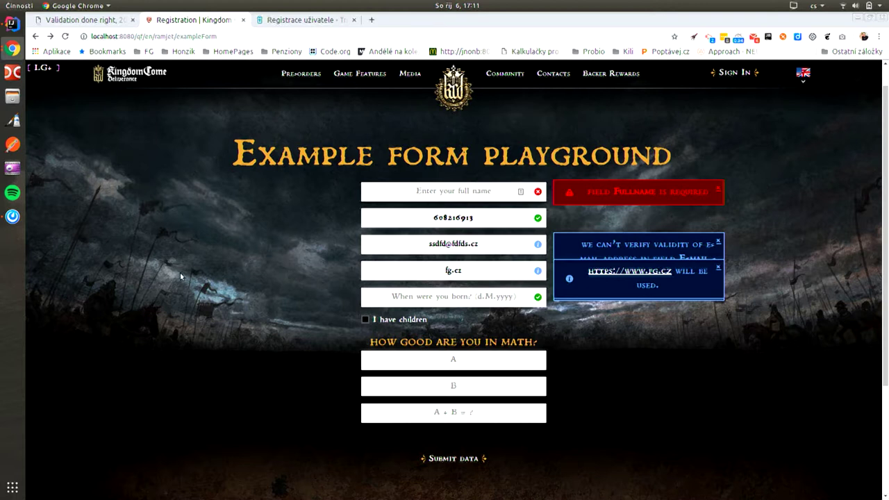
{"action": "left_click", "coordinate": [447, 297]}
Step: Type 5/5 as the birth date, which the form reads as 5.5.2018
{"action": "type", "text": "5"}
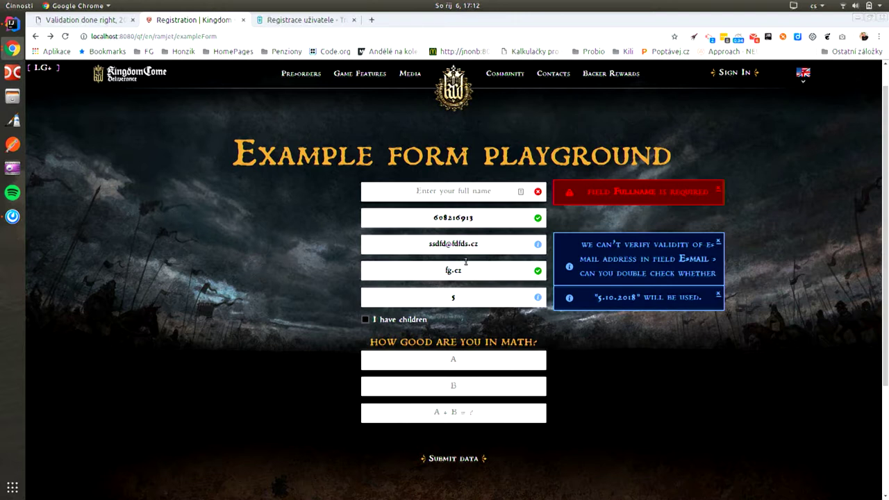
{"action": "type", "text": "/5"}
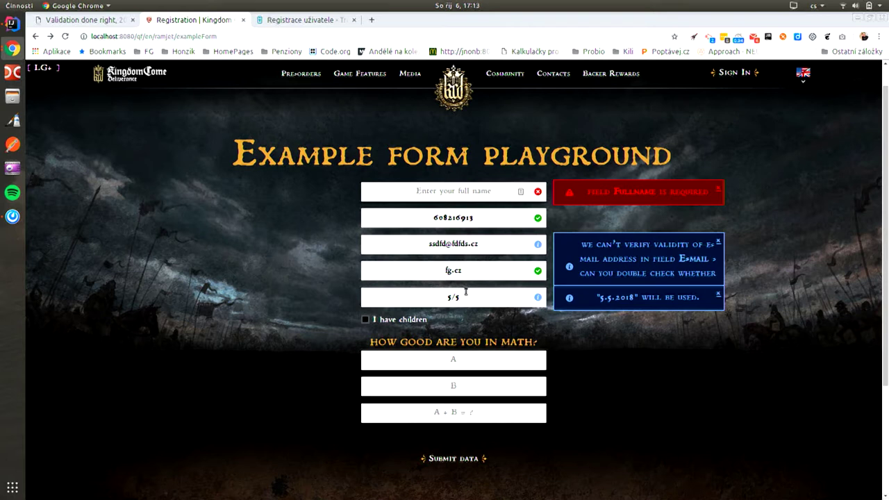
Step: Tick 'I have children' and focus the revealed How many children? field
{"action": "left_click", "coordinate": [366, 320]}
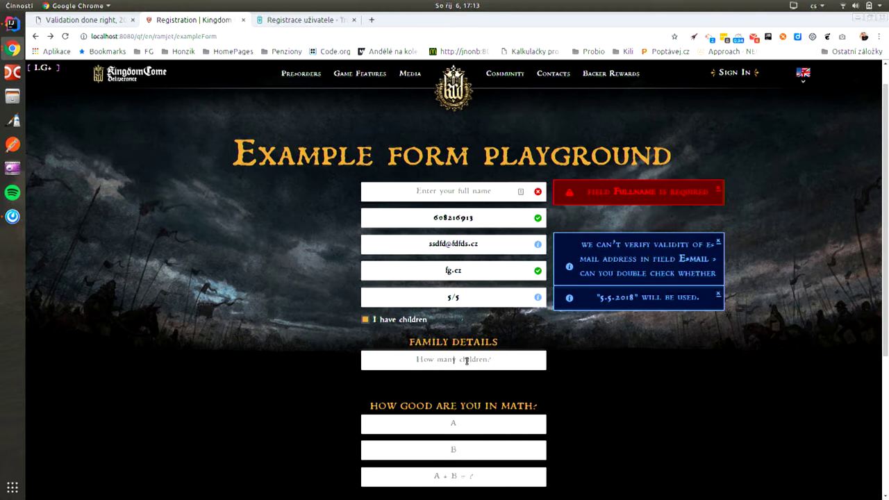
{"action": "left_click", "coordinate": [467, 359]}
{"action": "scroll", "coordinate": [440, 367], "scroll_direction": "down", "scroll_amount": 3}
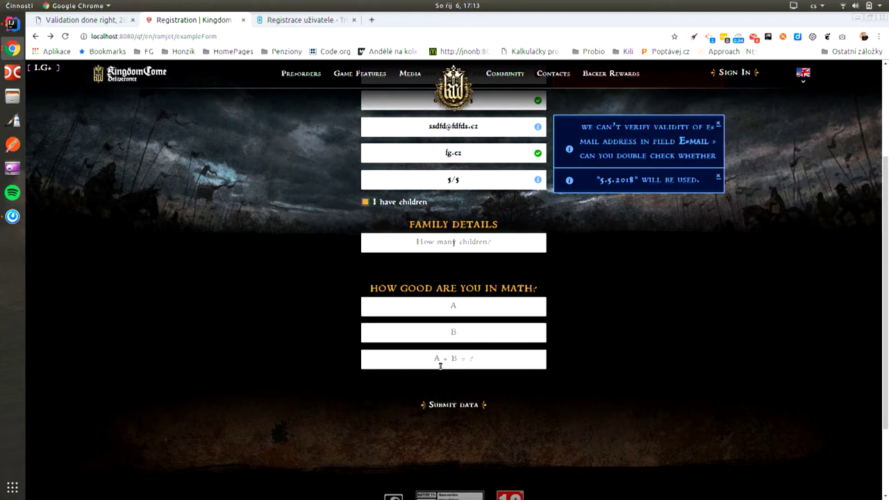
Step: Fill math fields A, B and A + B with 5, 5 and 11
{"action": "left_click", "coordinate": [466, 311]}
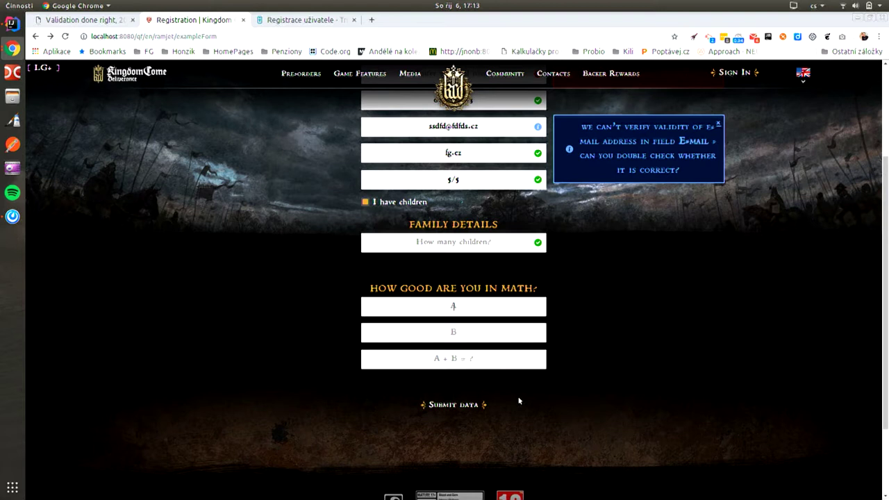
{"action": "type", "text": "5"}
{"action": "left_click", "coordinate": [501, 336]}
{"action": "type", "text": "5"}
{"action": "left_click", "coordinate": [446, 366]}
{"action": "type", "text": "11"}
{"action": "left_click", "coordinate": [584, 430]}
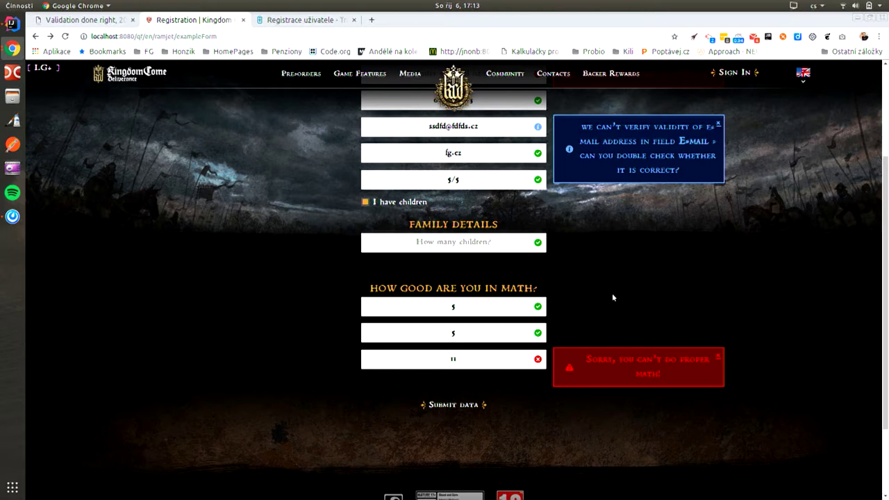
Step: Change math field A to 6 so the sum of 11 validates
{"action": "key", "text": "BackSpace"}
{"action": "type", "text": "6"}
{"action": "left_click", "coordinate": [573, 307]}
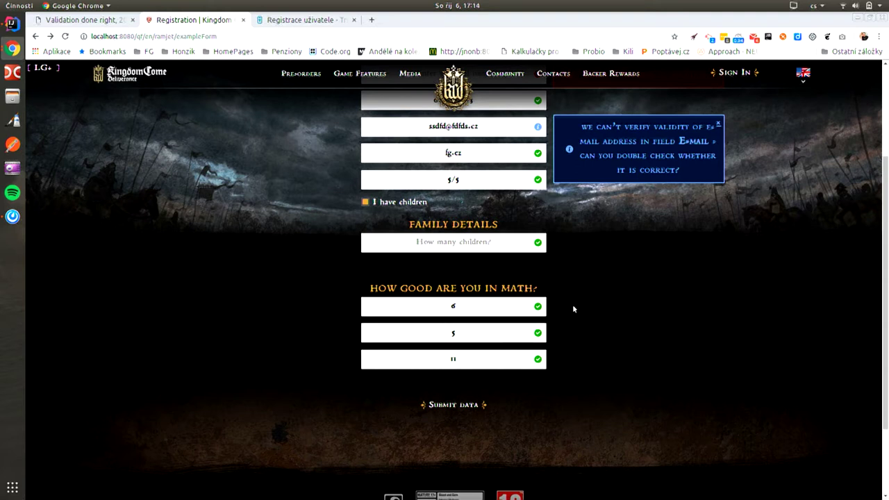
Step: Open the DevTools console beneath the form to show its validation request log
{"action": "scroll", "coordinate": [572, 306], "scroll_direction": "up", "scroll_amount": 1}
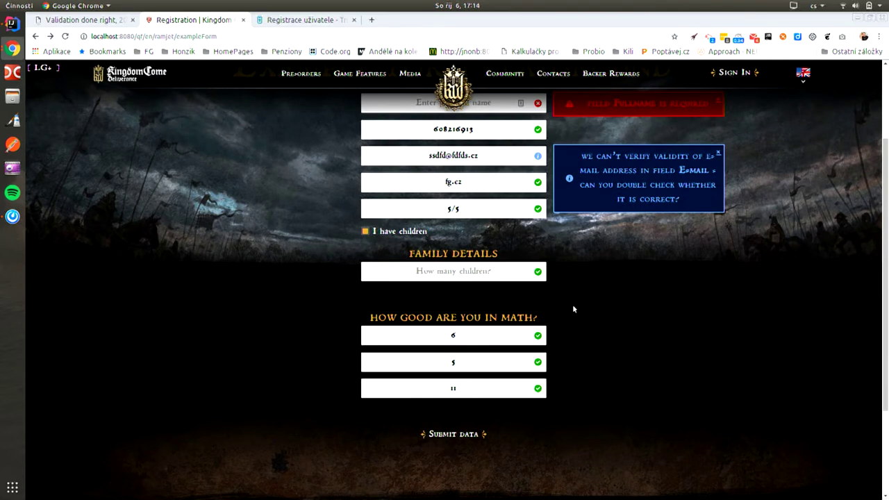
{"action": "key", "text": "ctrl+shift+i"}
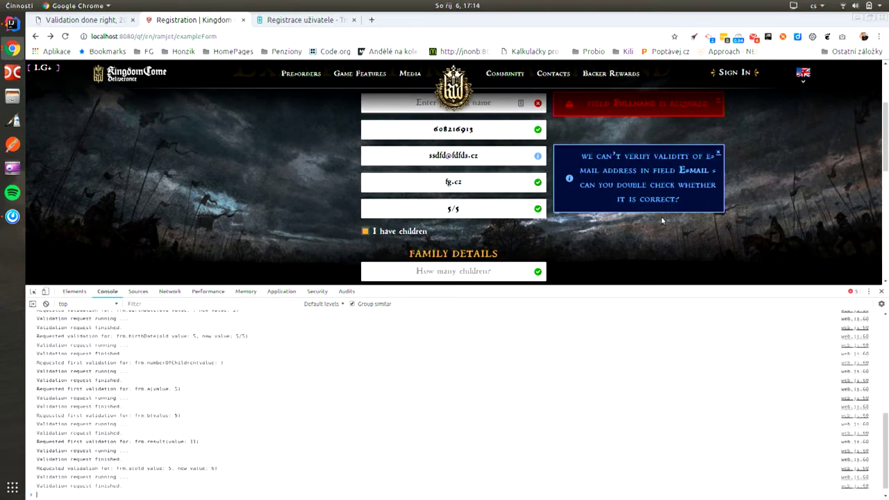
{"action": "scroll", "coordinate": [670, 208], "scroll_direction": "up", "scroll_amount": 1}
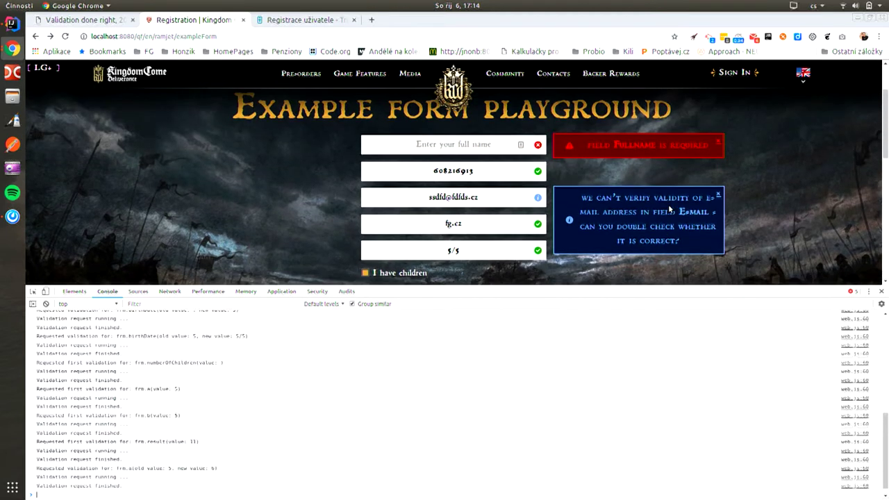